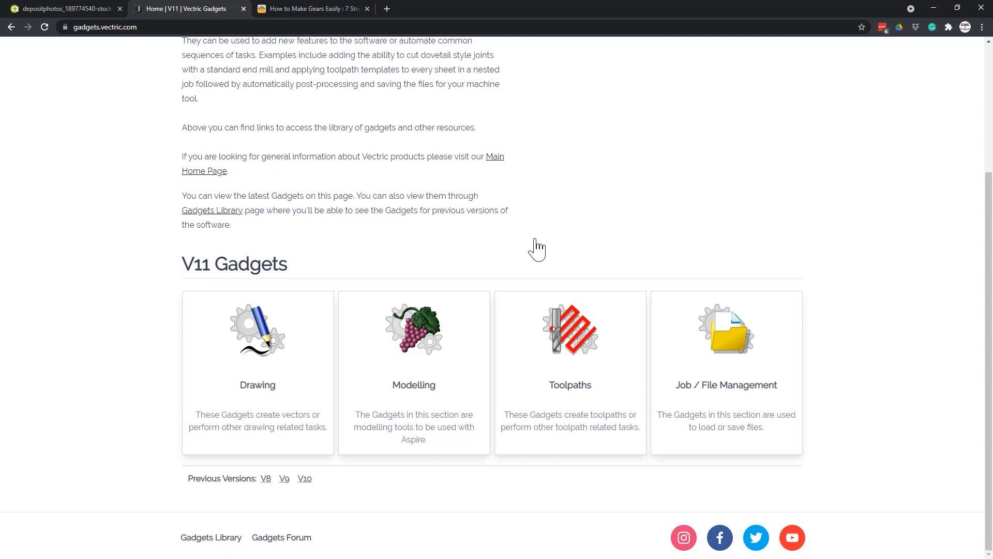
Review the Gear Maker page among the V11 Drawing gadgets and the How to Make Gears Easily article on Instructables
click(302, 359)
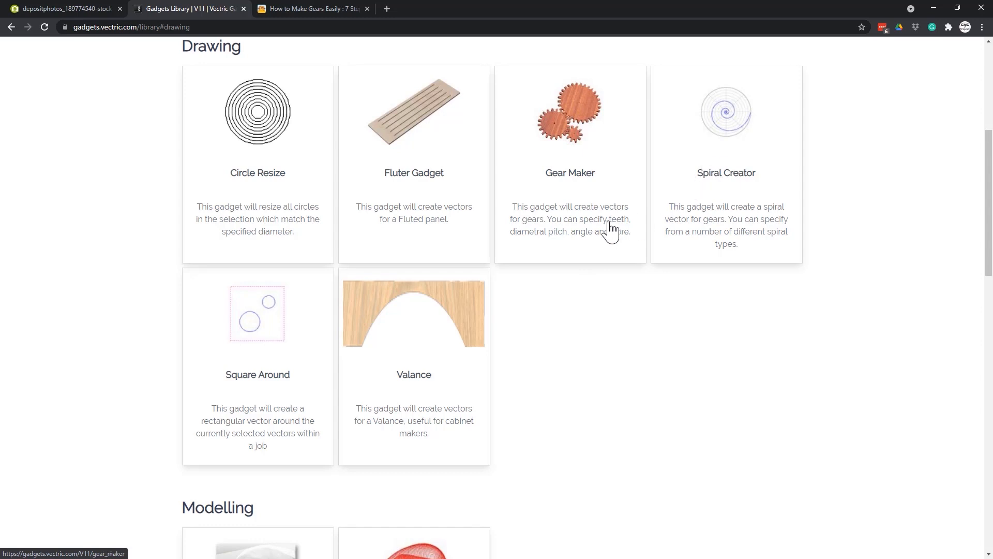
click(530, 183)
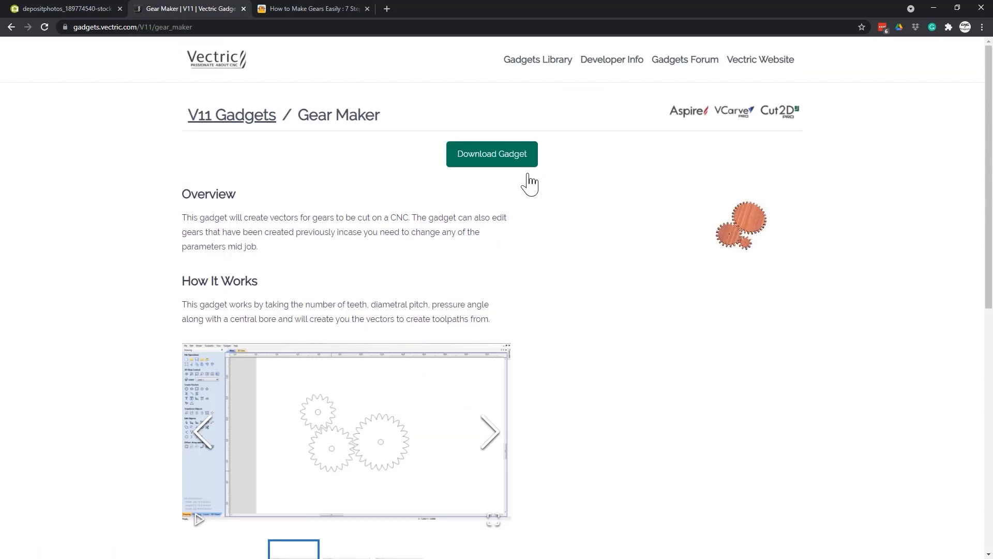
scroll(512, 215, down, 1)
scroll(512, 214, down, 1)
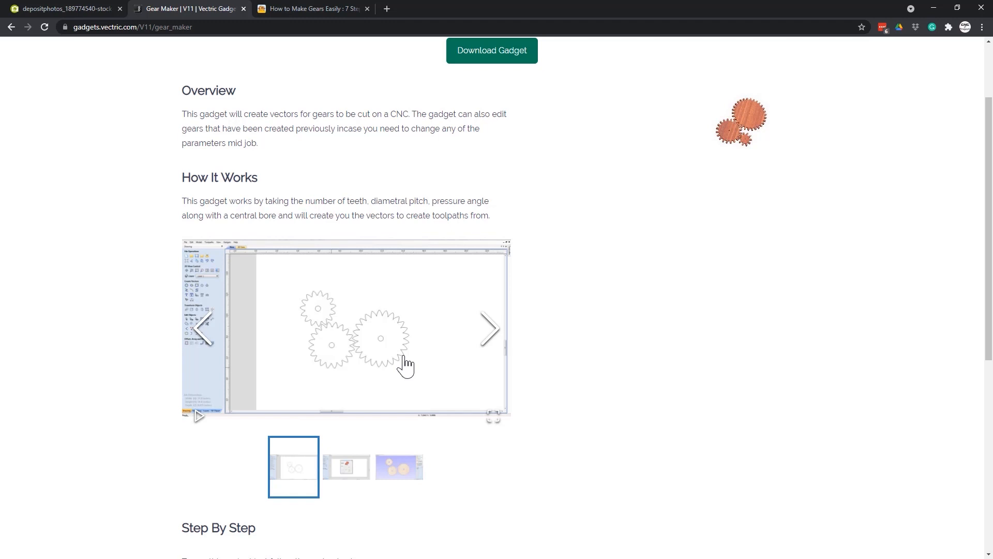
click(321, 2)
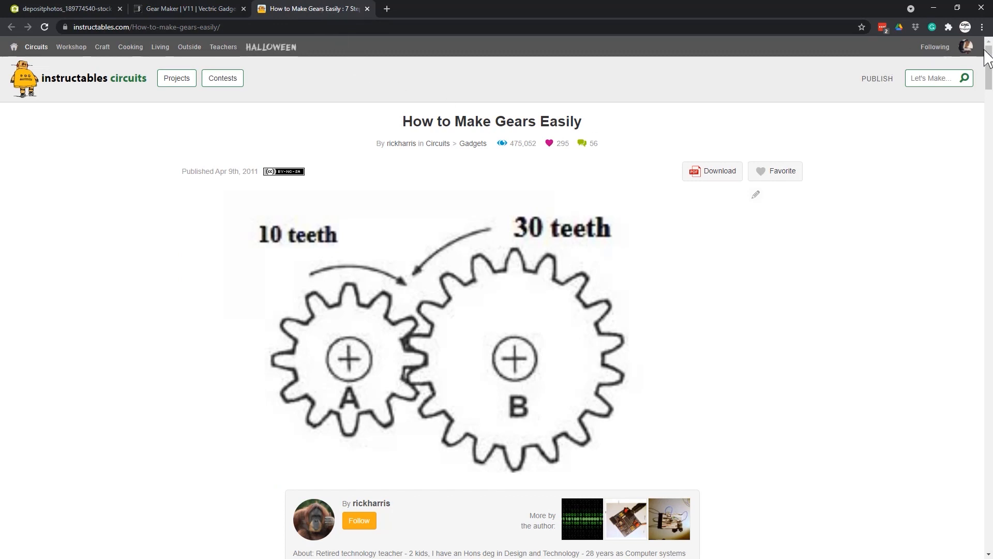
drag(988, 62, 986, 244)
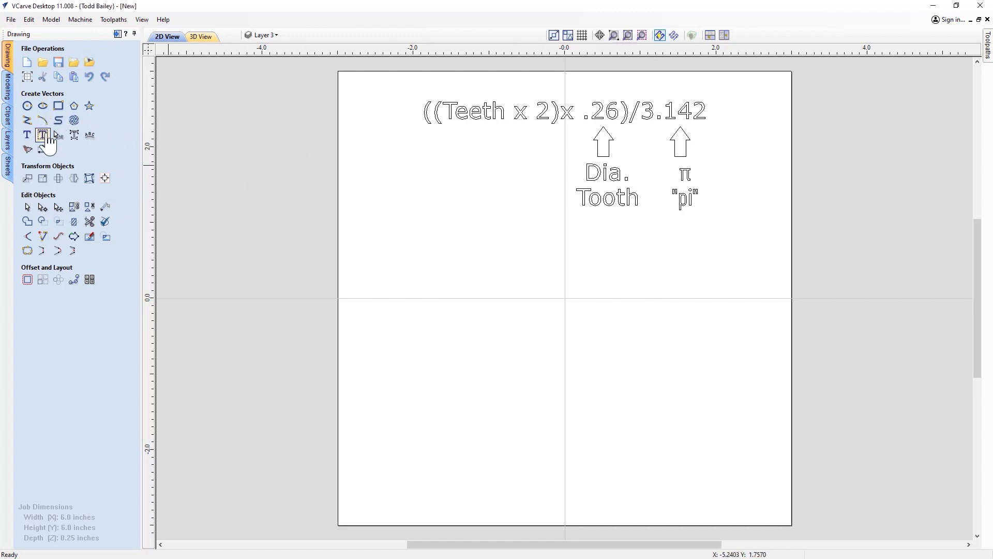
In VCarve Desktop, draw a circle 0.26 inches in diameter at about X -2.07, Y 1.34, beside the formula text
click(28, 106)
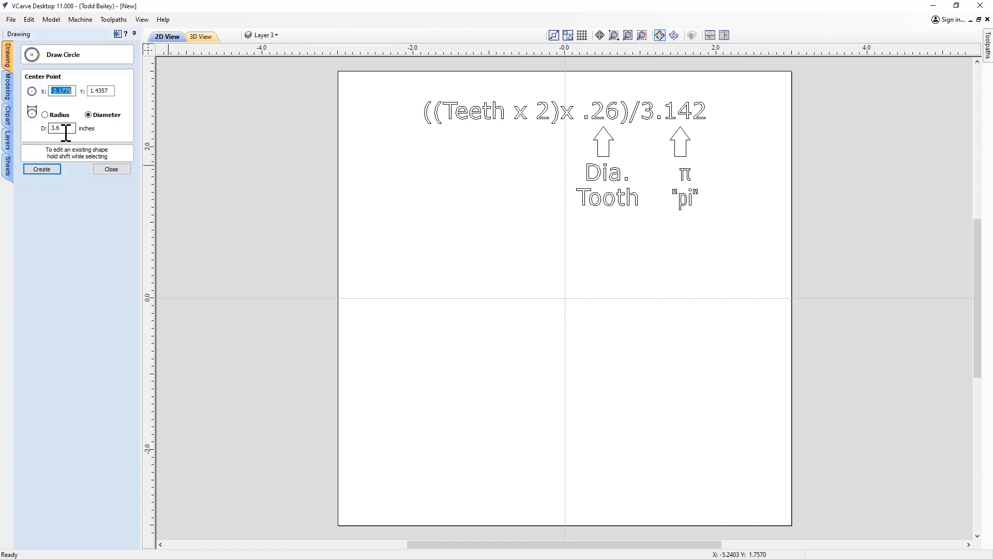
drag(66, 129, 44, 130)
text(.2)
click(409, 197)
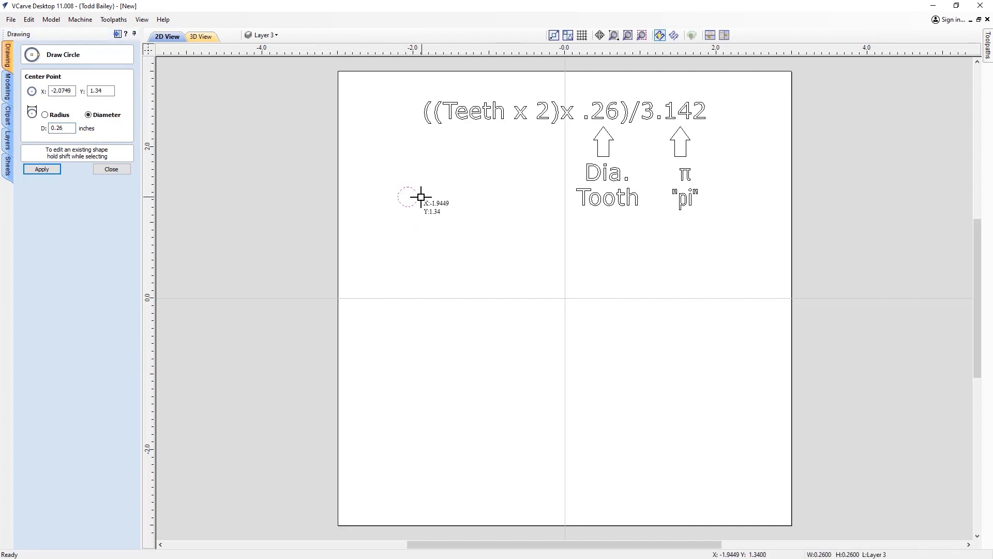
click(111, 170)
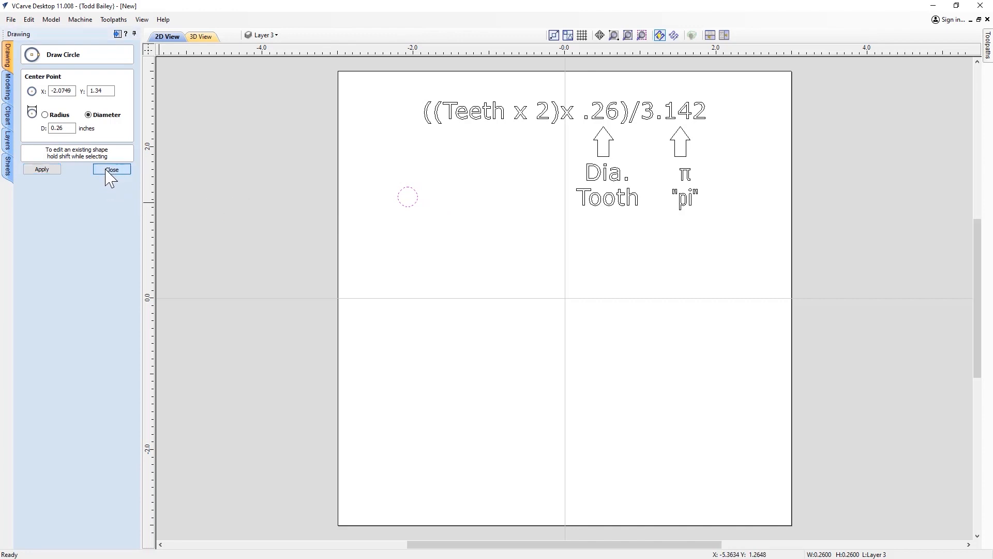
In Calculator, multiply 10 teeth by 2 and multiply that product by 0.26
key(alt+Tab)
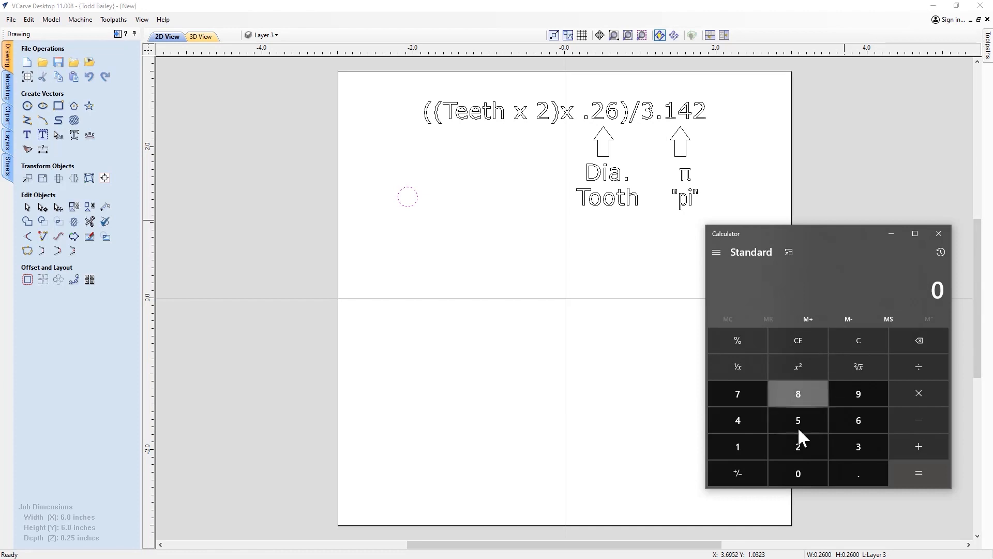
click(739, 449)
click(791, 471)
click(890, 403)
click(808, 448)
click(909, 472)
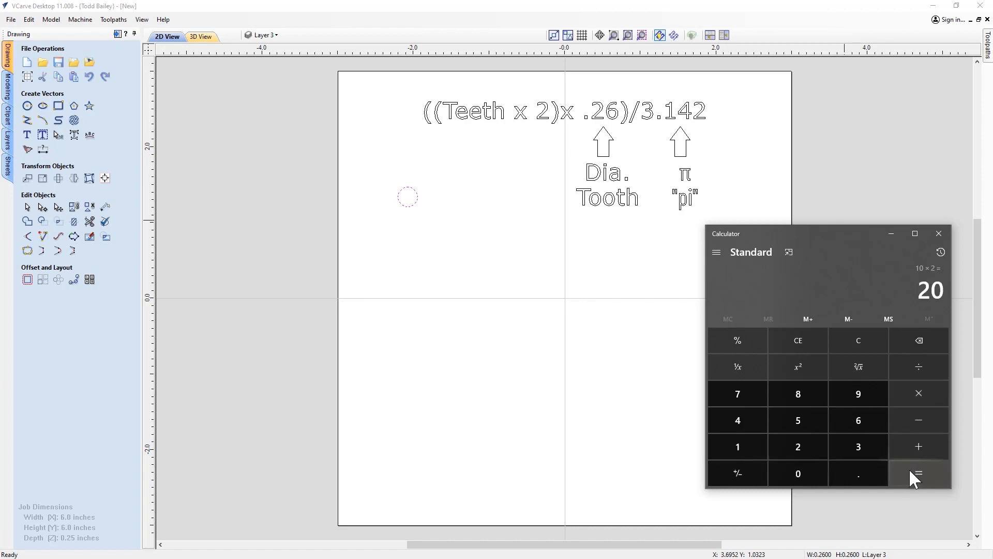
click(911, 397)
click(860, 471)
click(783, 445)
click(851, 416)
click(914, 470)
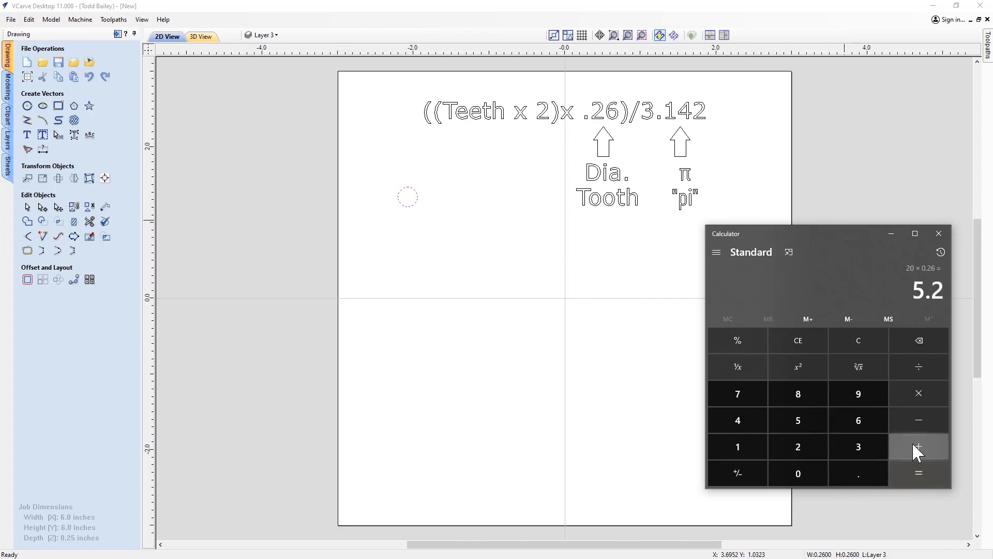
Divide the calculated product by 3.142 and minimize the calculator
click(913, 369)
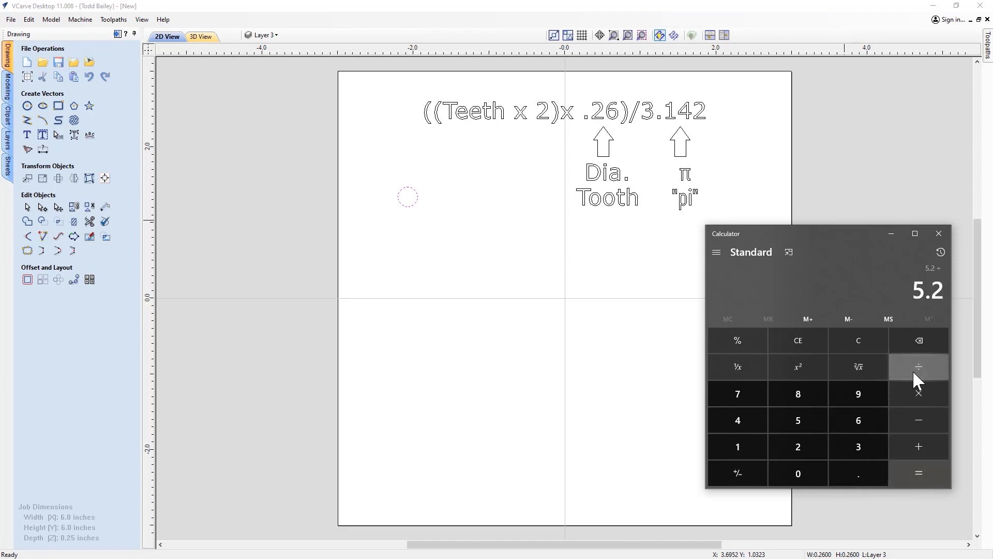
click(858, 444)
click(859, 471)
click(742, 444)
click(738, 421)
click(797, 444)
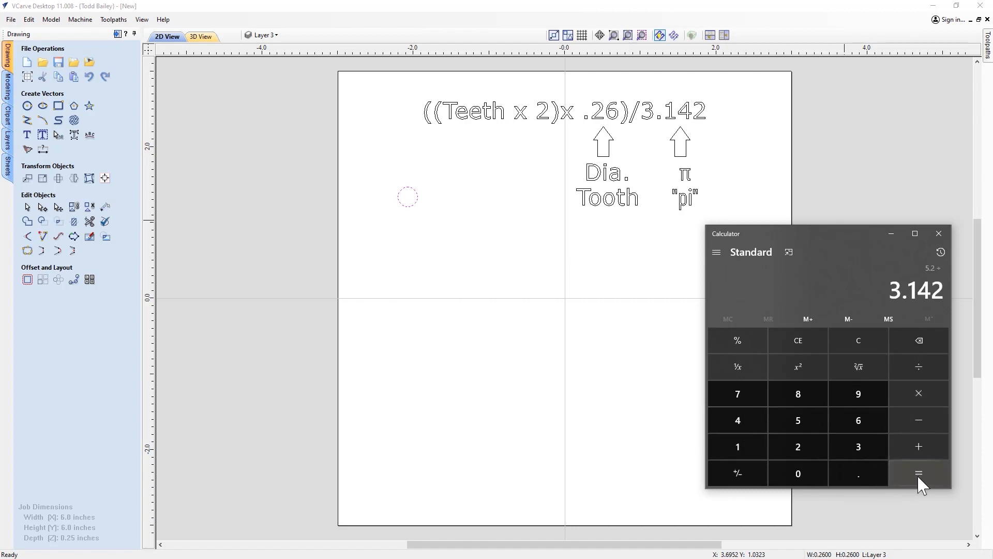
click(919, 474)
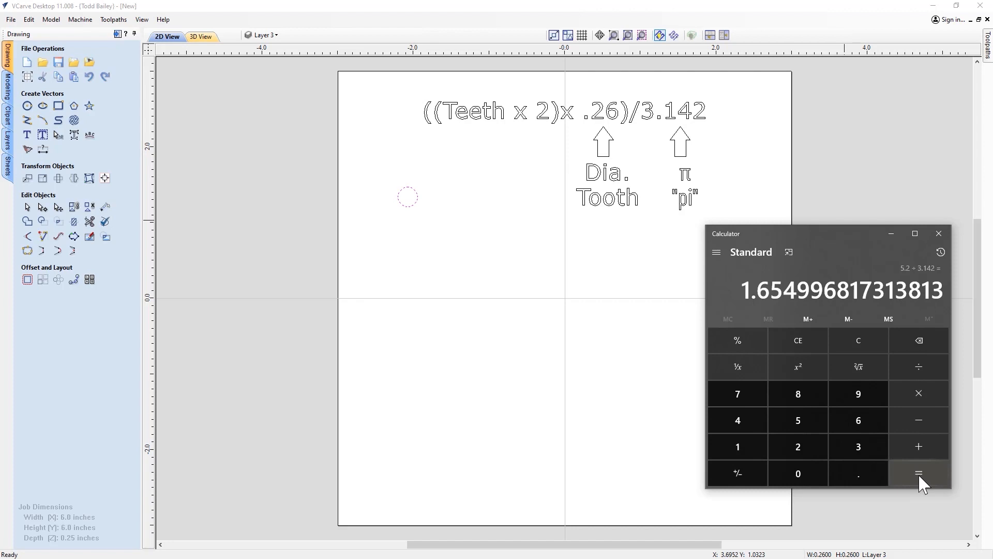
click(891, 233)
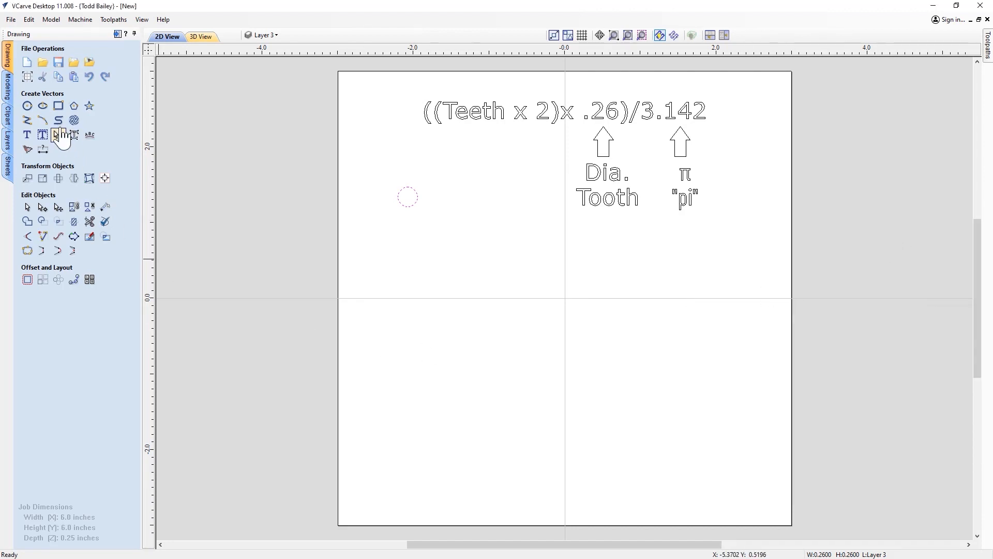
Draw a circle 1.65 inches in diameter centred at X 0, Y 0 in VCarve Desktop
click(27, 106)
double_click(57, 127)
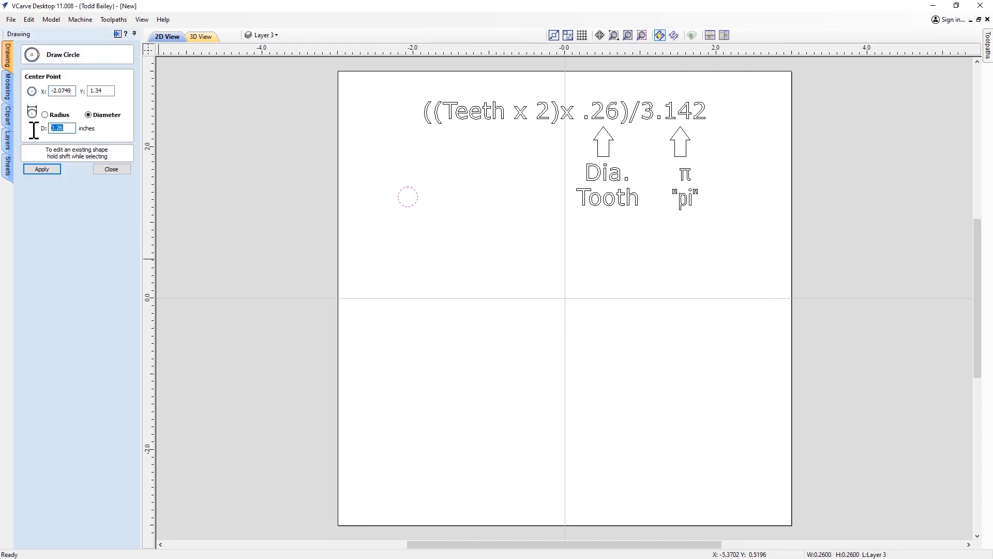
text(1.6)
click(564, 297)
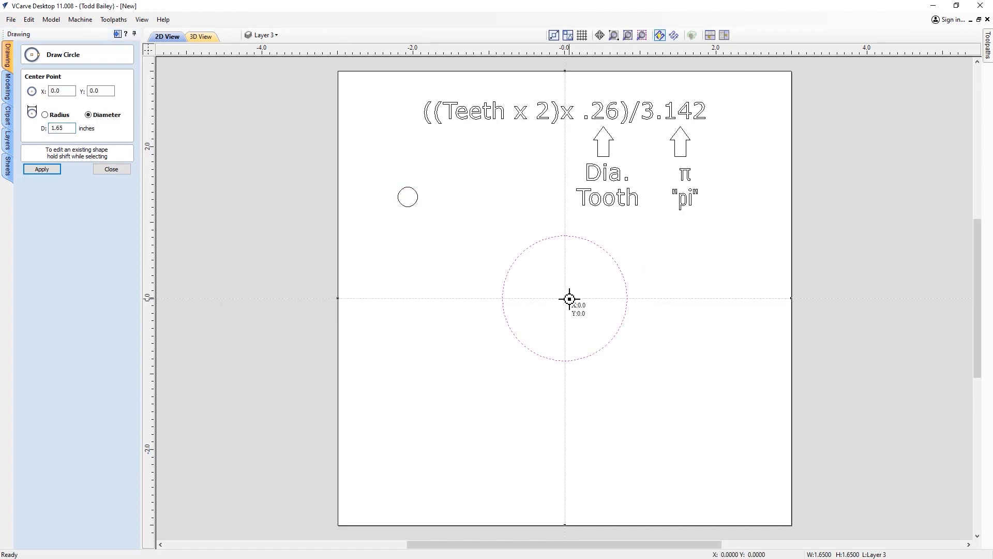
click(123, 169)
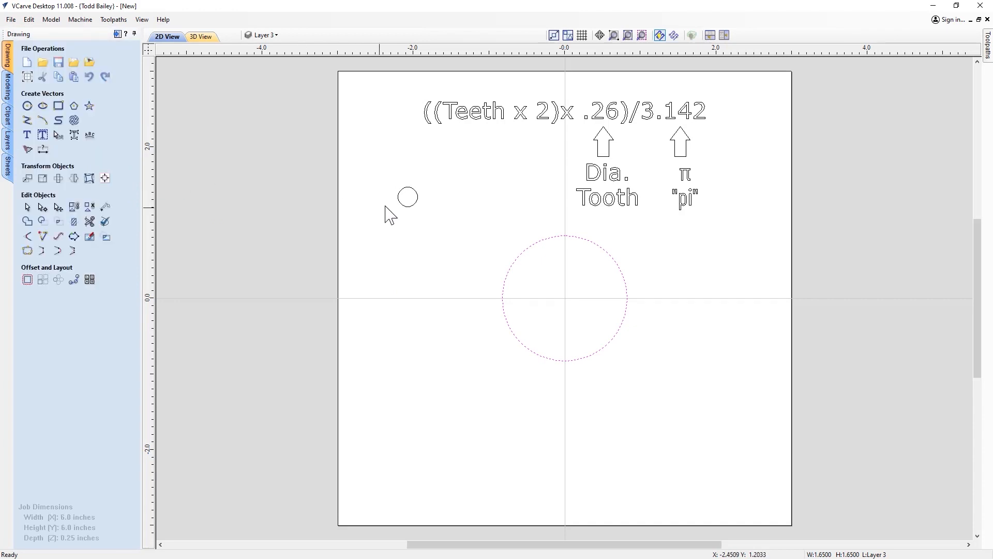
Copy the small 0.26 inch circle 20 times along the large circle, aligned to the curve and on a new layer
click(405, 206)
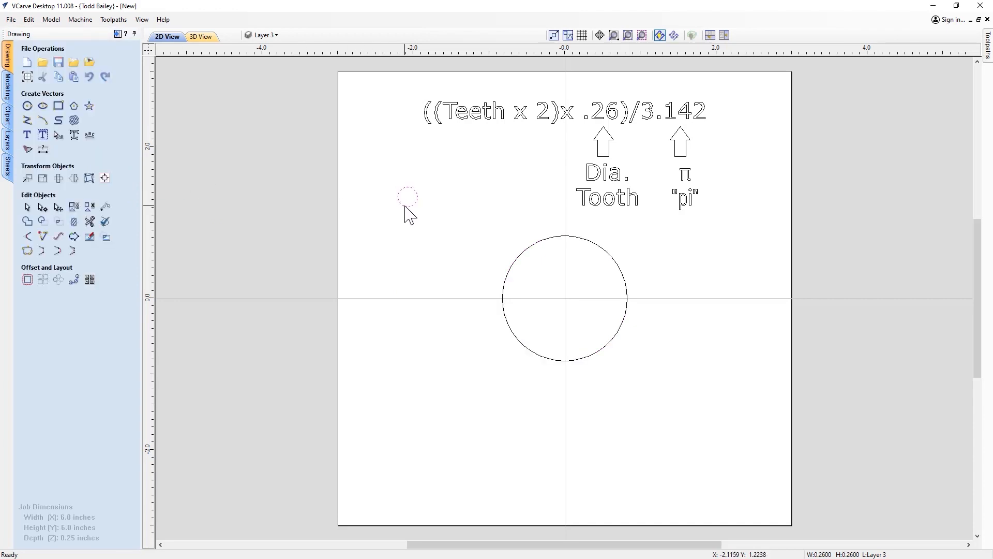
shift+click(519, 256)
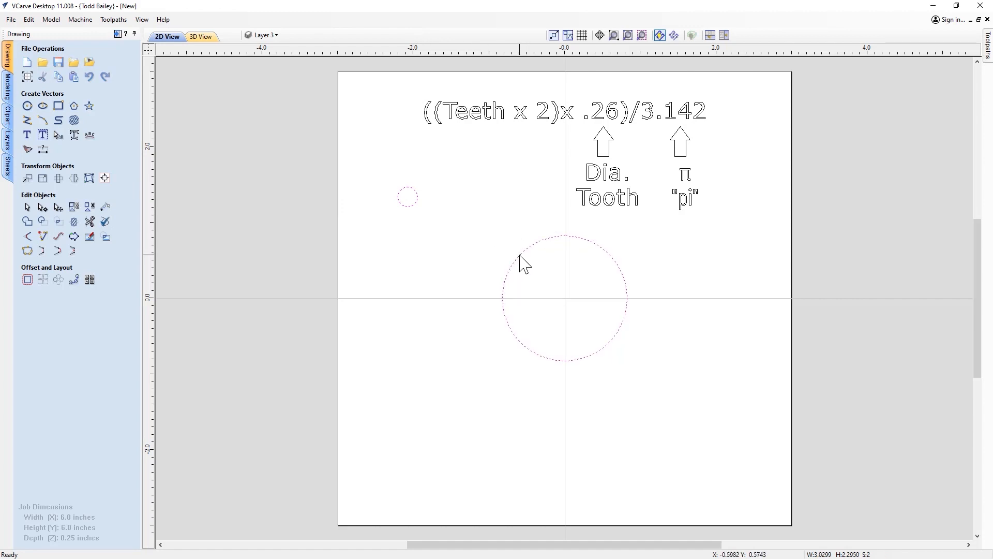
click(74, 284)
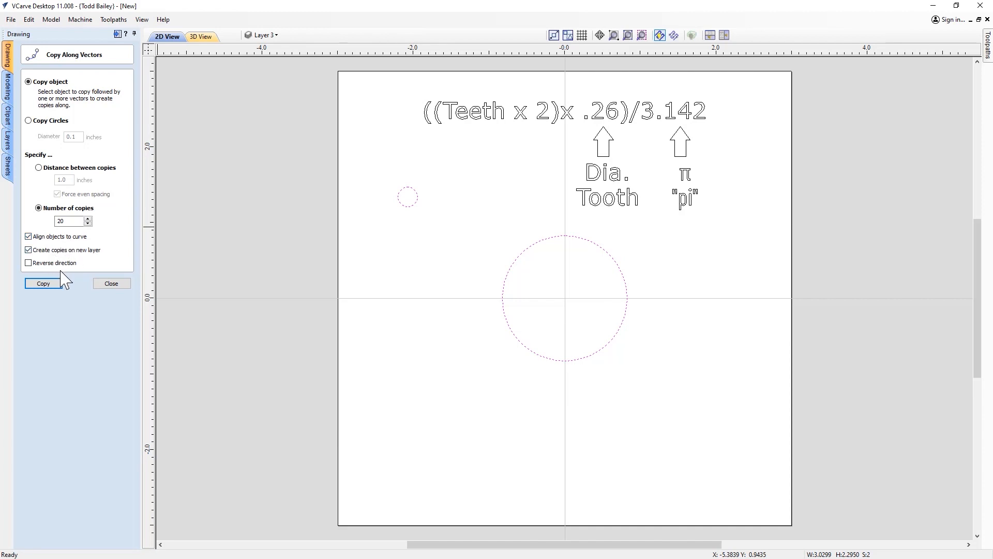
click(51, 285)
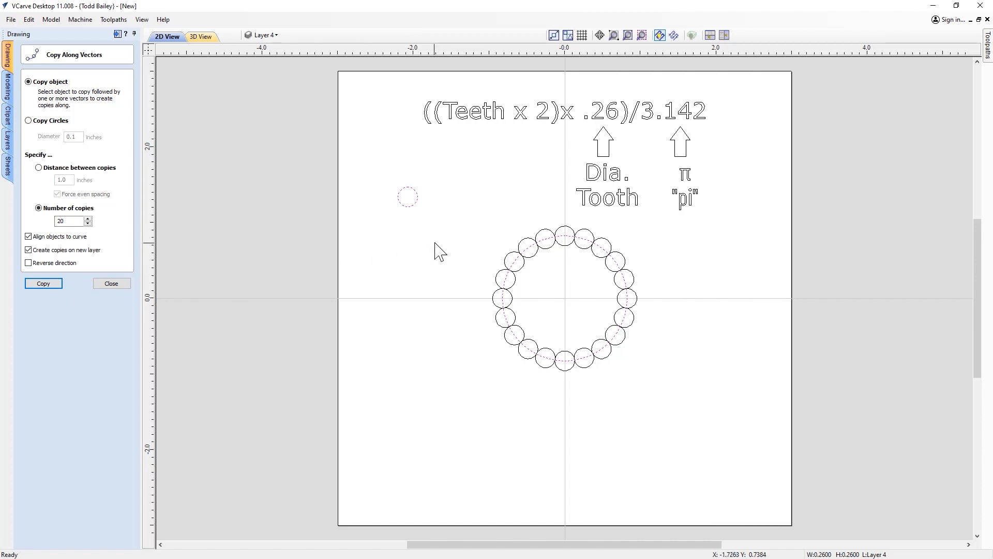
click(114, 283)
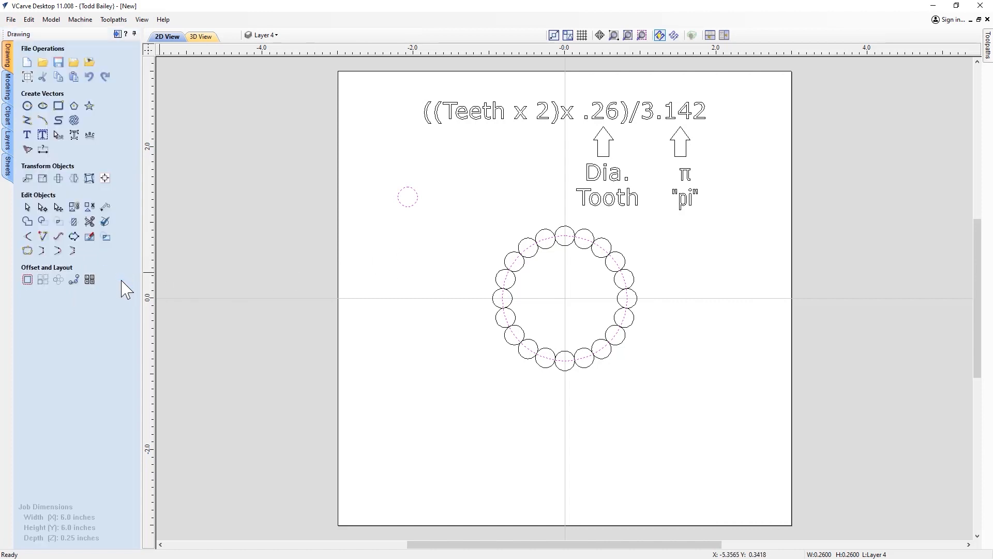
Trim away the base circle and alternating inner and outer arcs of the small circles, leaving a ten-tooth gear outline
scroll(611, 313, up, 3)
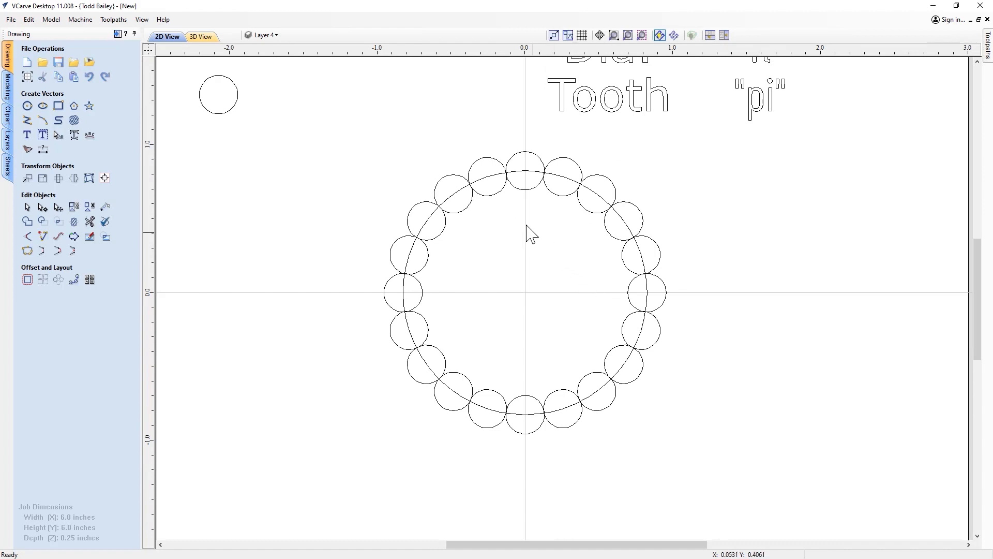
click(89, 222)
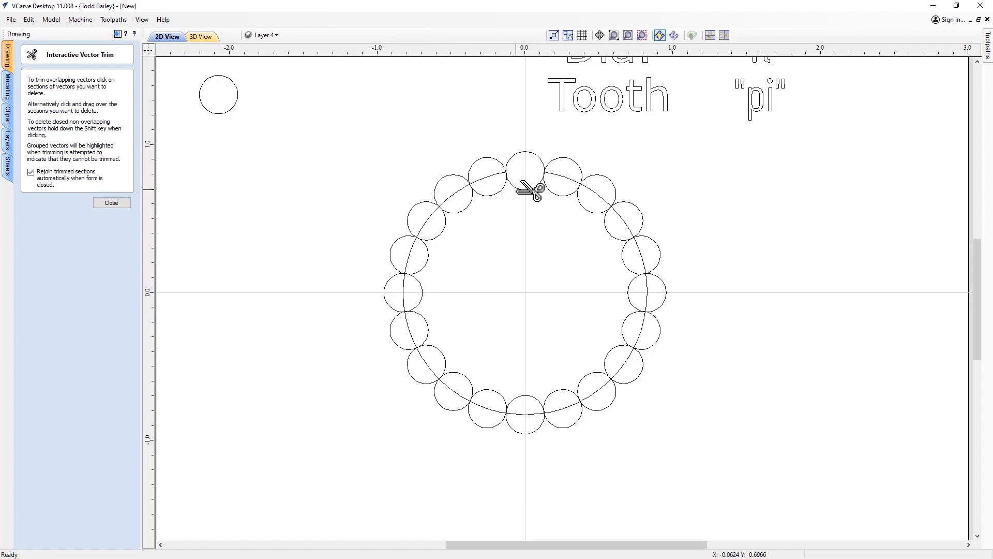
mouse_move(530, 192)
mouse_down()
mouse_move(495, 164)
mouse_move(463, 195)
mouse_move(474, 210)
mouse_move(441, 218)
mouse_move(415, 255)
mouse_move(420, 330)
mouse_move(434, 377)
mouse_move(479, 381)
mouse_move(501, 408)
mouse_move(528, 415)
mouse_move(581, 411)
mouse_move(601, 379)
mouse_move(645, 375)
mouse_move(636, 328)
mouse_move(671, 281)
mouse_move(636, 261)
mouse_move(651, 210)
mouse_move(603, 207)
mouse_move(575, 180)
mouse_move(579, 160)
mouse_up()
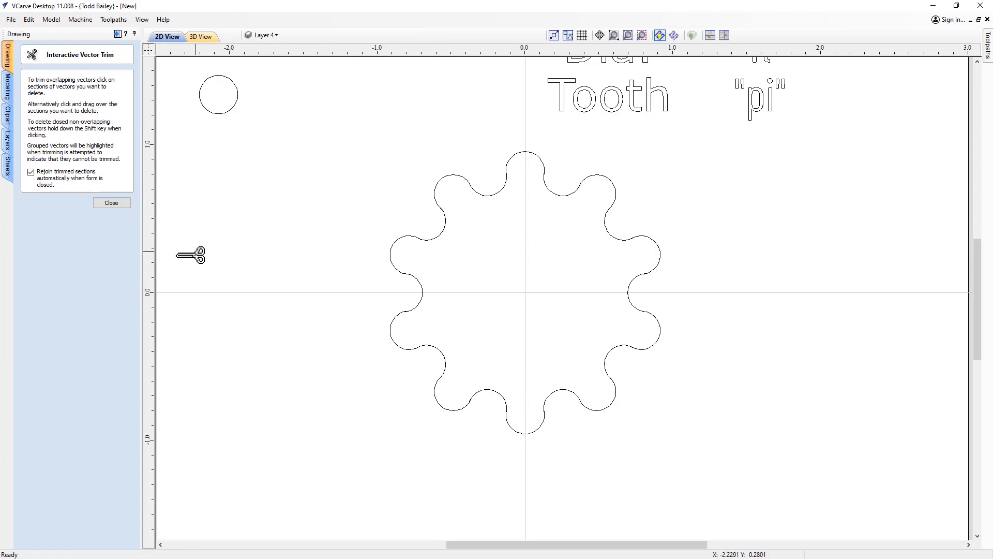
click(118, 204)
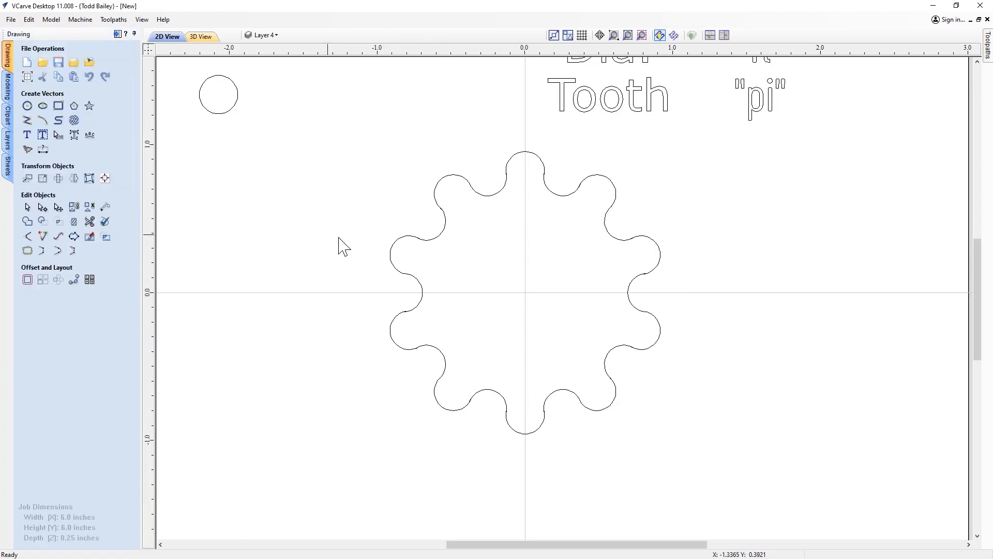
Select individual arcs of the gear outline to check whether the segments are joined
click(441, 211)
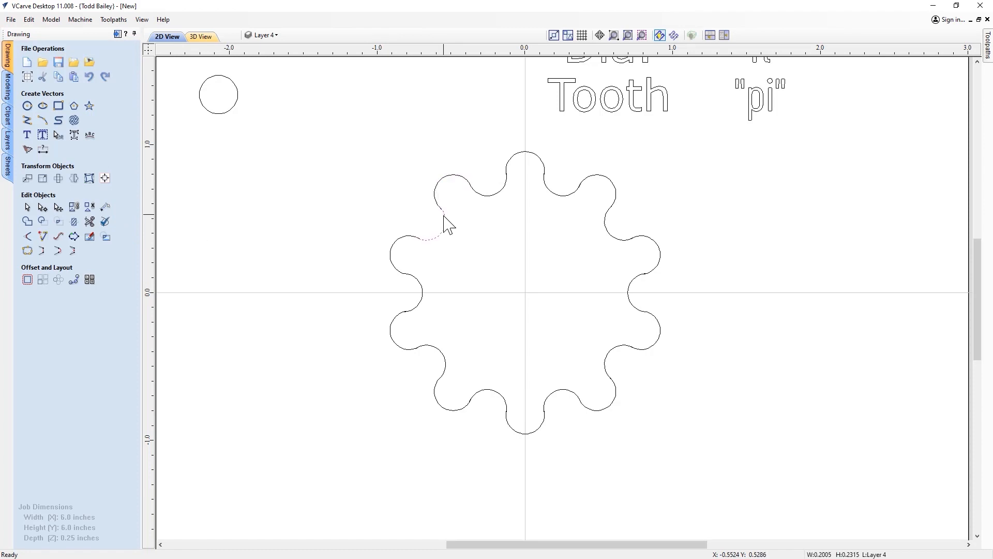
click(417, 238)
click(404, 239)
click(405, 238)
drag(508, 259, 569, 205)
Join the gear's arcs by moving end points, from the top tooth down the left side to the lower-left tooth
click(542, 169)
shift+click(500, 193)
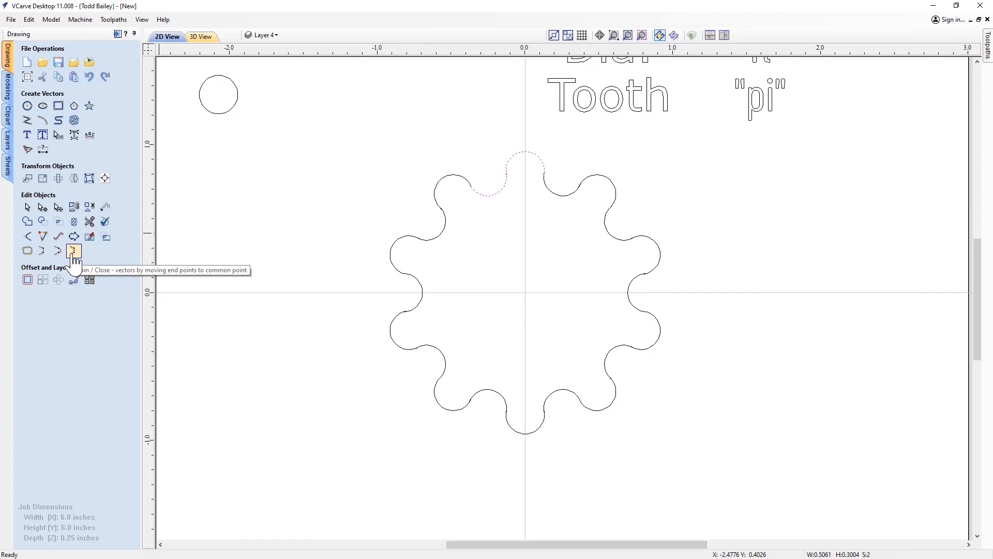
shift+click(469, 182)
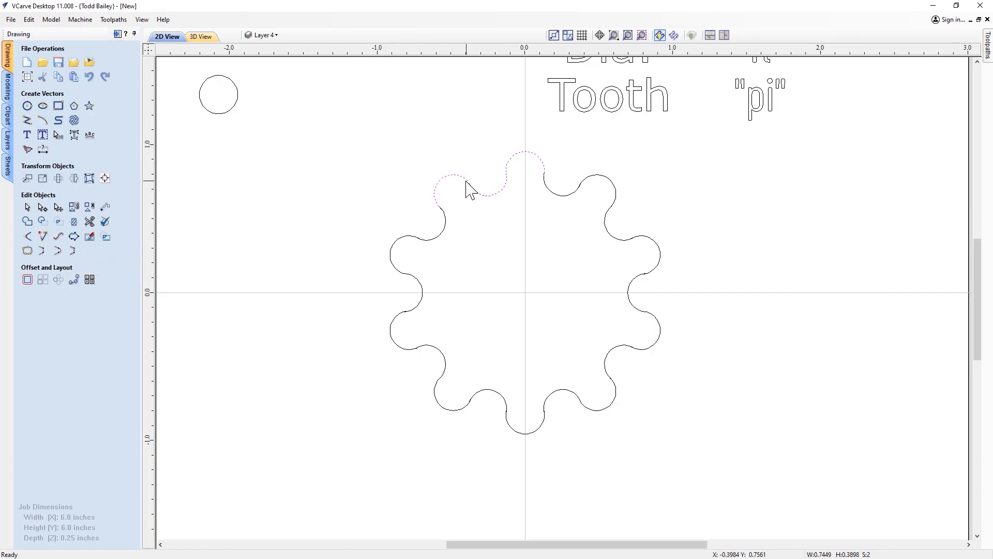
shift+click(433, 239)
shift+click(392, 256)
shift+click(399, 348)
shift+click(445, 365)
shift+click(464, 408)
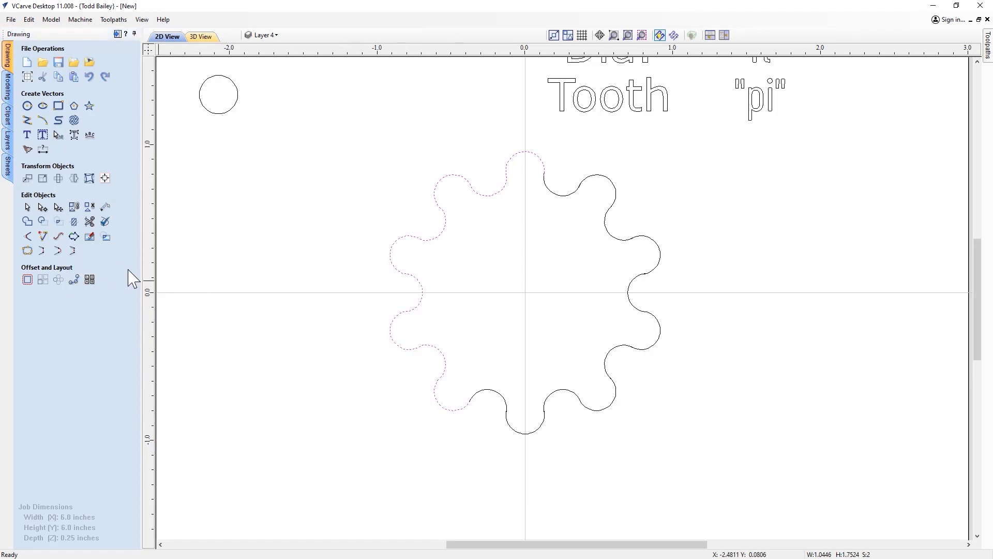
Join the arcs along the gear's bottom and lower-right side to the outline, up to the valley at the far right
shift+click(498, 396)
shift+click(515, 429)
shift+click(561, 399)
shift+click(601, 407)
click(76, 252)
shift+click(610, 351)
click(76, 253)
shift+click(647, 348)
click(75, 252)
shift+click(630, 300)
click(75, 252)
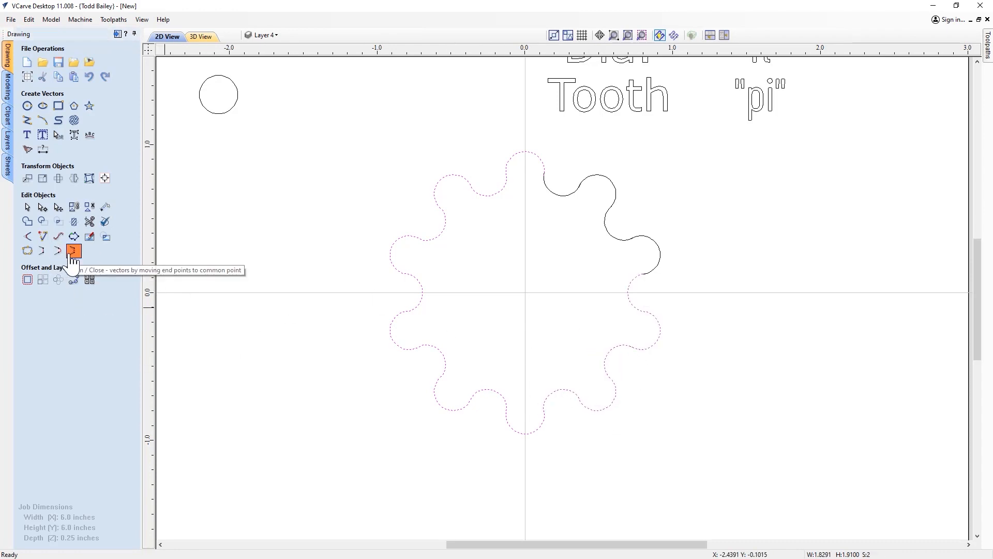
Join the remaining upper-right arcs to the gear outline and close it into a single vector at the top tooth
shift+click(651, 269)
click(75, 252)
shift+click(606, 230)
click(75, 253)
shift+click(593, 204)
click(75, 252)
shift+click(545, 199)
click(72, 250)
click(444, 235)
scroll(541, 297, down, 1)
scroll(548, 299, down, 1)
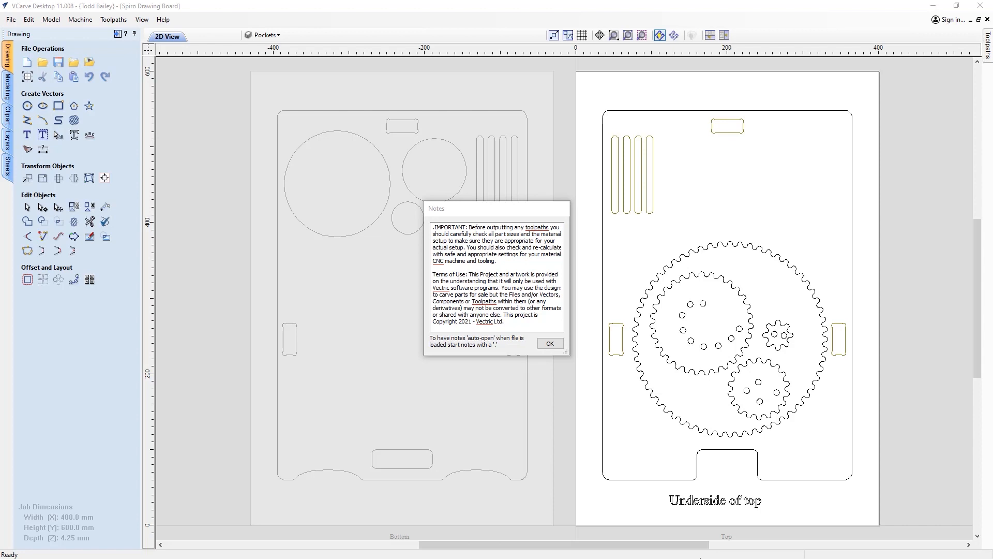
Dismiss the Spiro Drawing Board project's notes and make the bottom side of the job active
click(546, 344)
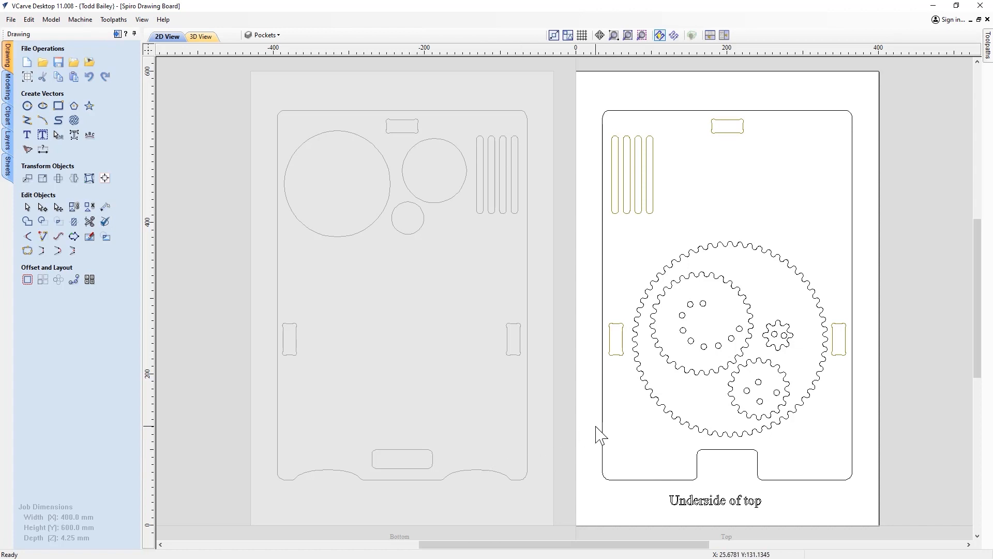
click(481, 446)
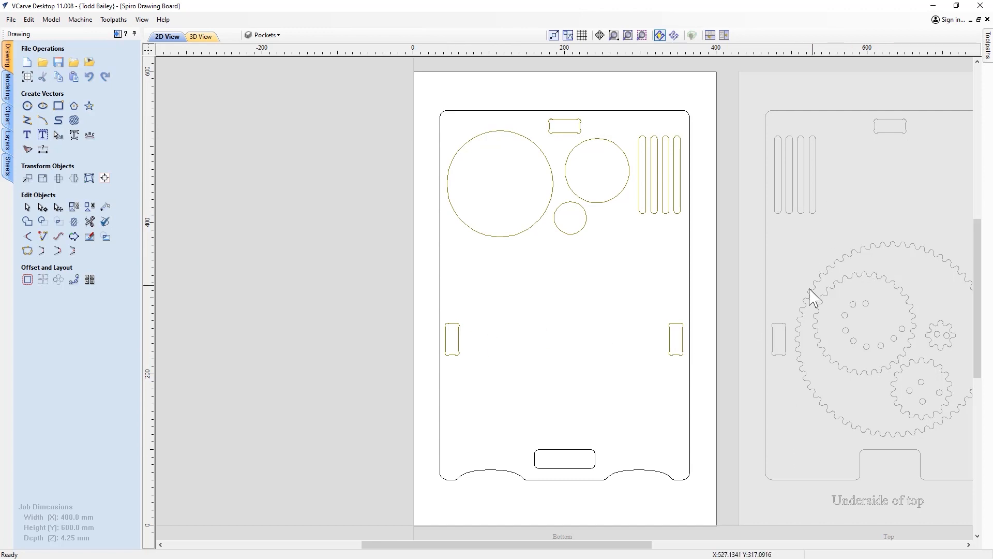
Compare the Top and Bottom sheets, leaving the Top sheet active, and examine its gear outlines up close
click(809, 385)
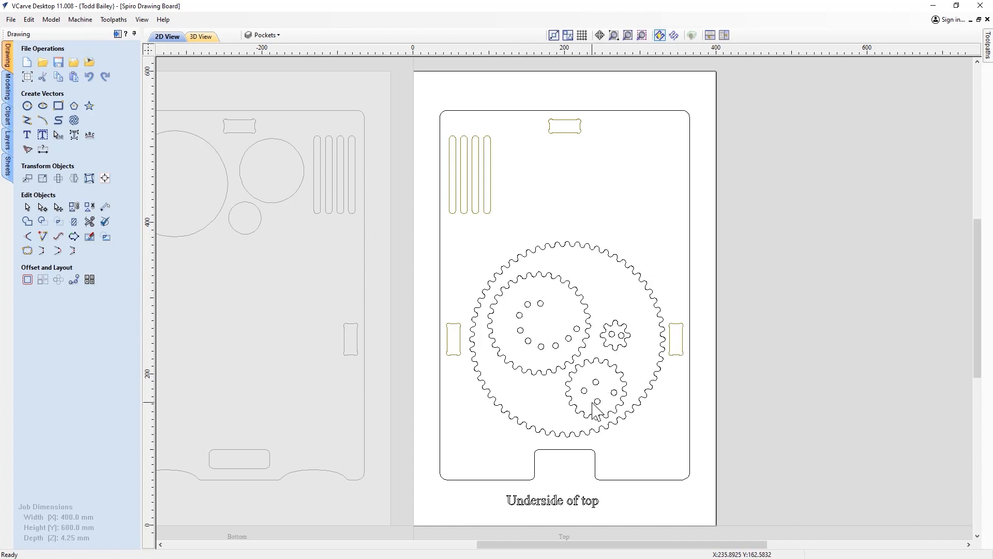
double_click(322, 384)
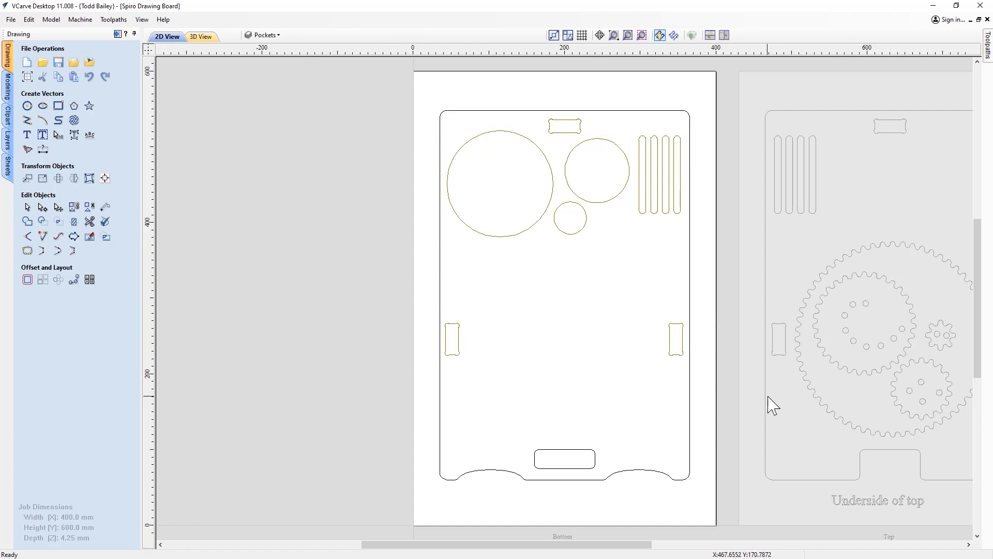
click(778, 421)
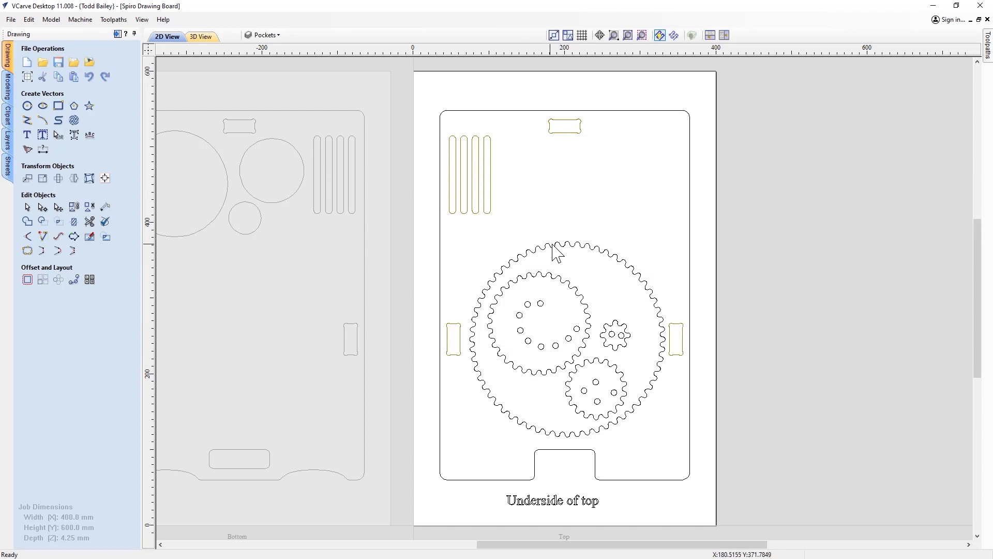
scroll(626, 299, up, 3)
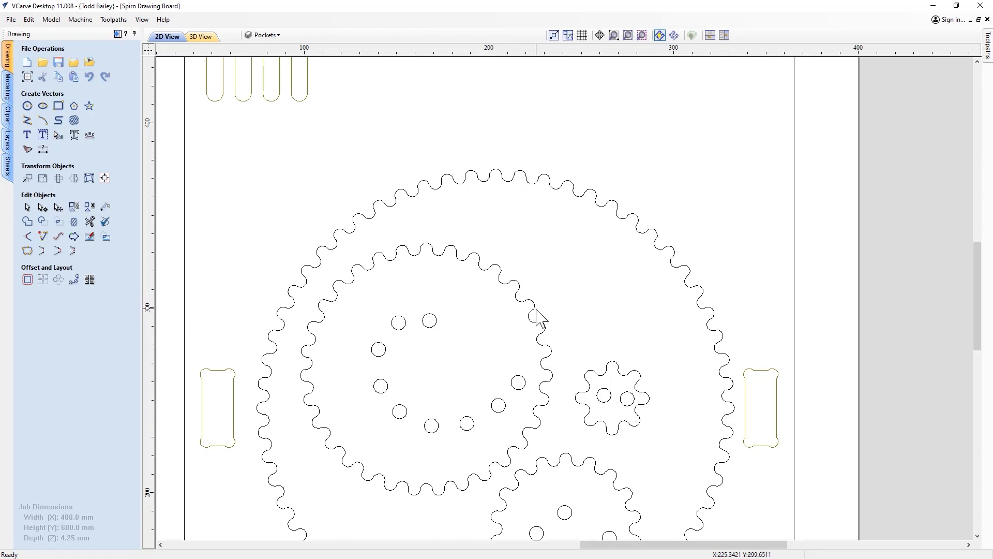
scroll(537, 316, down, 4)
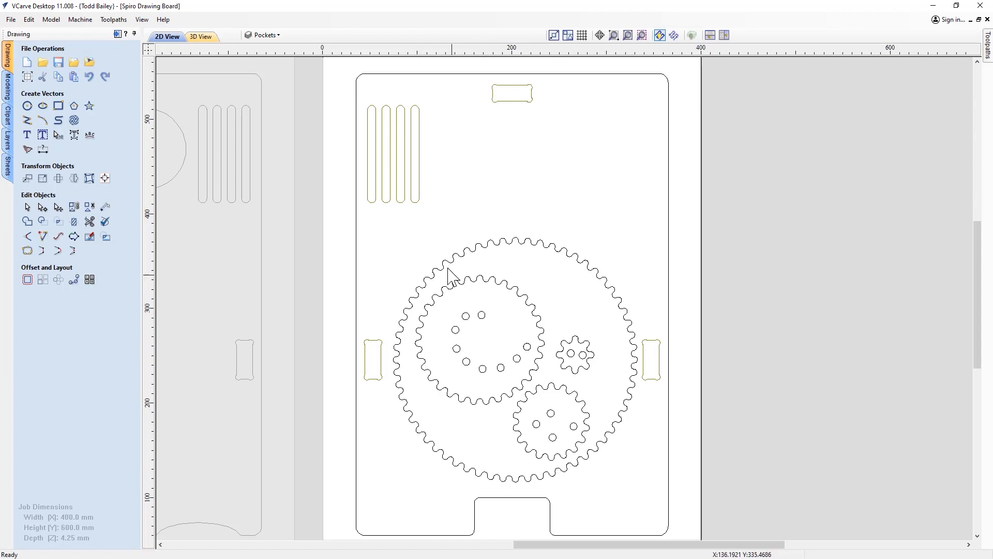
Show the Crayon Hole - Working layer to examine the guide vectors behind the gears' crayon holes, and hide it again
click(276, 36)
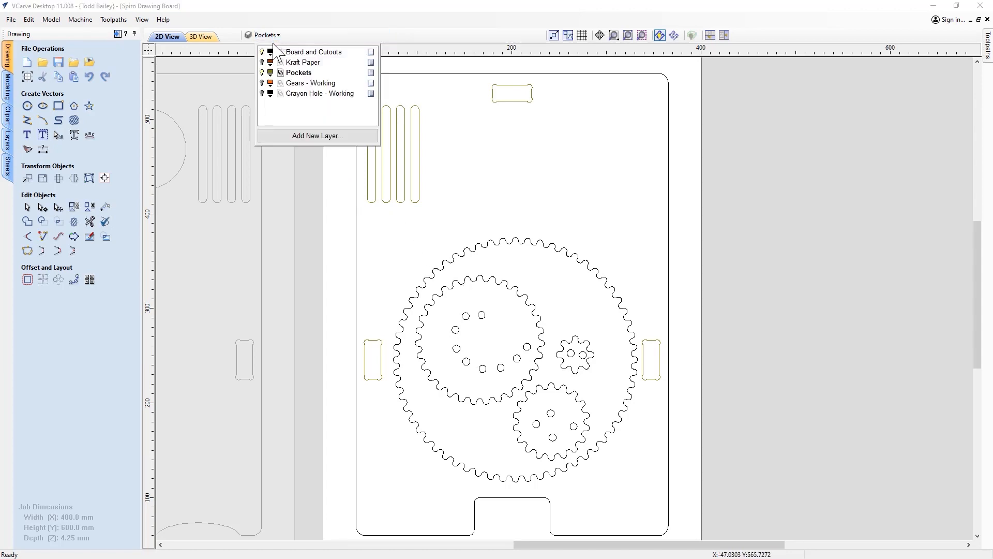
click(262, 94)
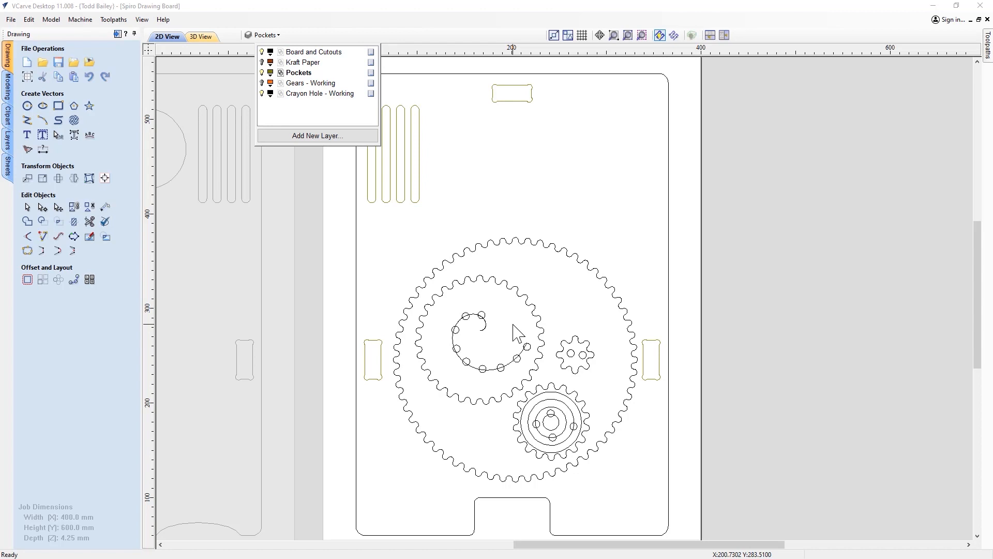
click(261, 94)
click(308, 280)
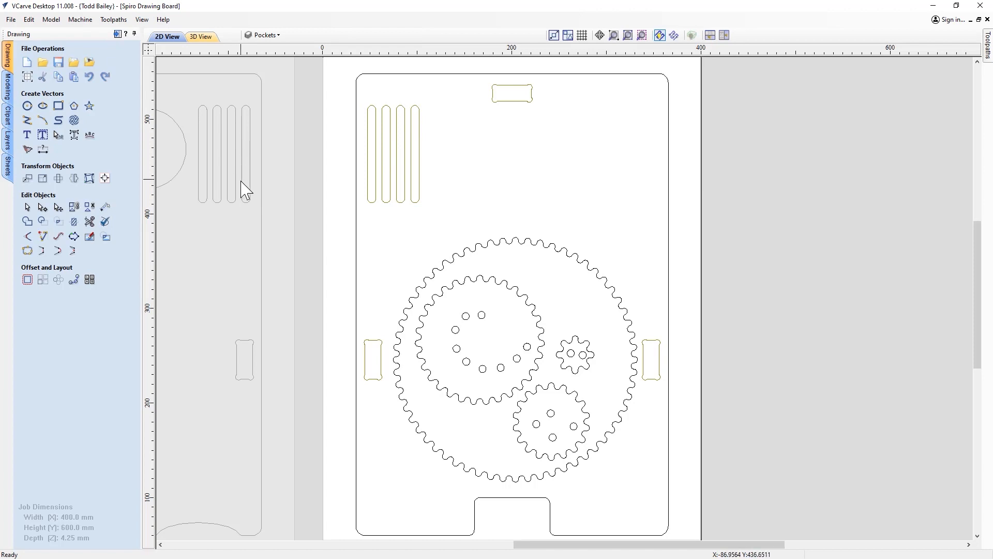
Tile the 2D and 3D views side by side and keep the toolpath operations pinned open beside them
scroll(246, 195, down, 3)
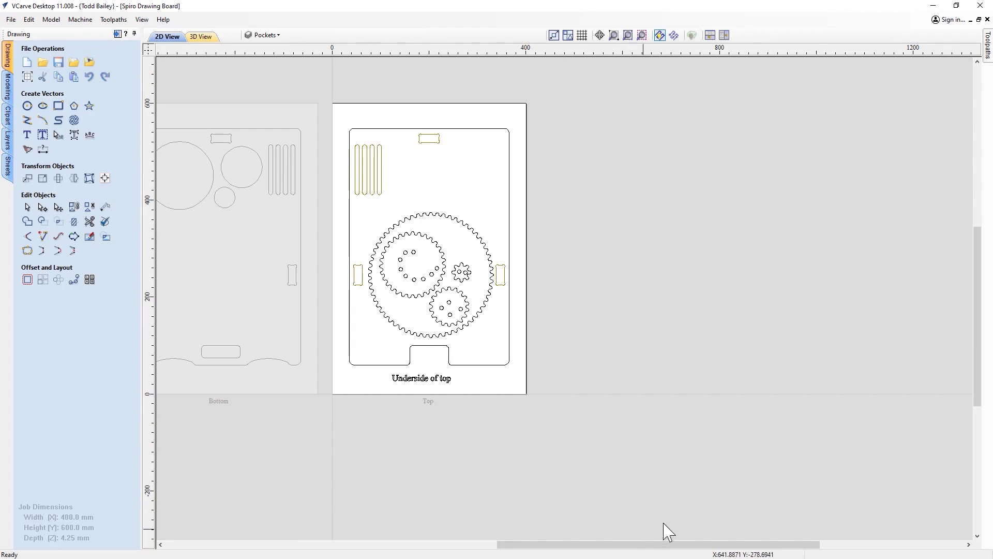
drag(778, 549, 714, 549)
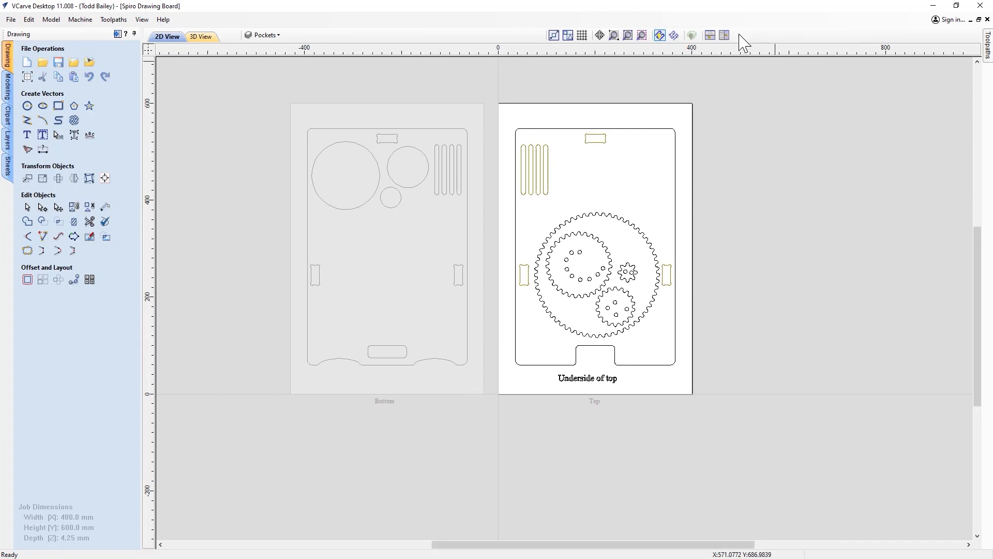
click(724, 35)
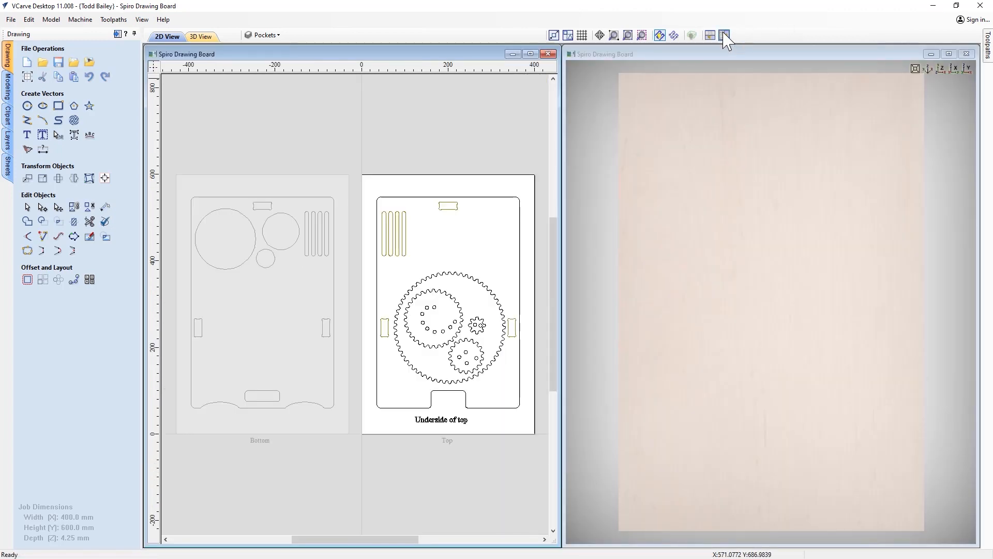
drag(776, 394, 843, 280)
click(987, 46)
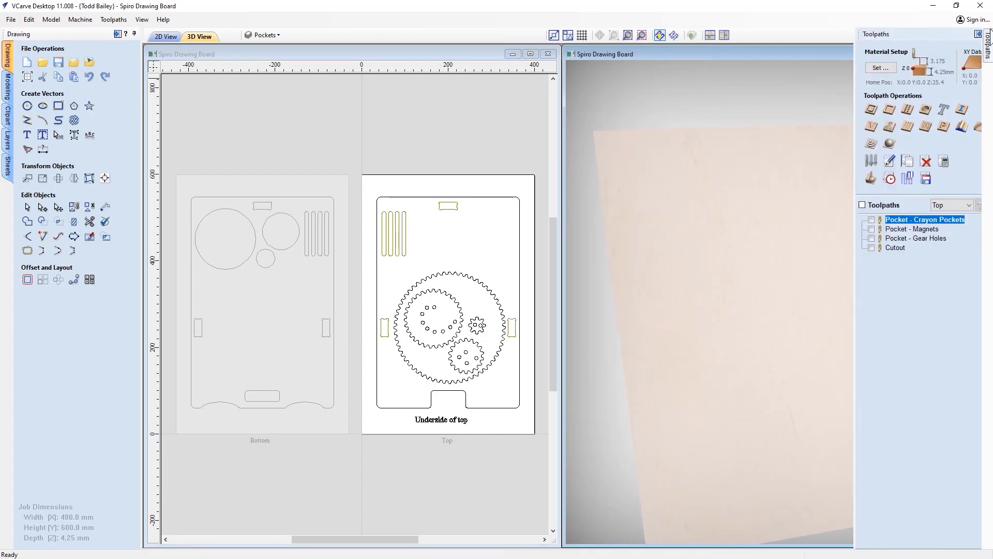
click(977, 33)
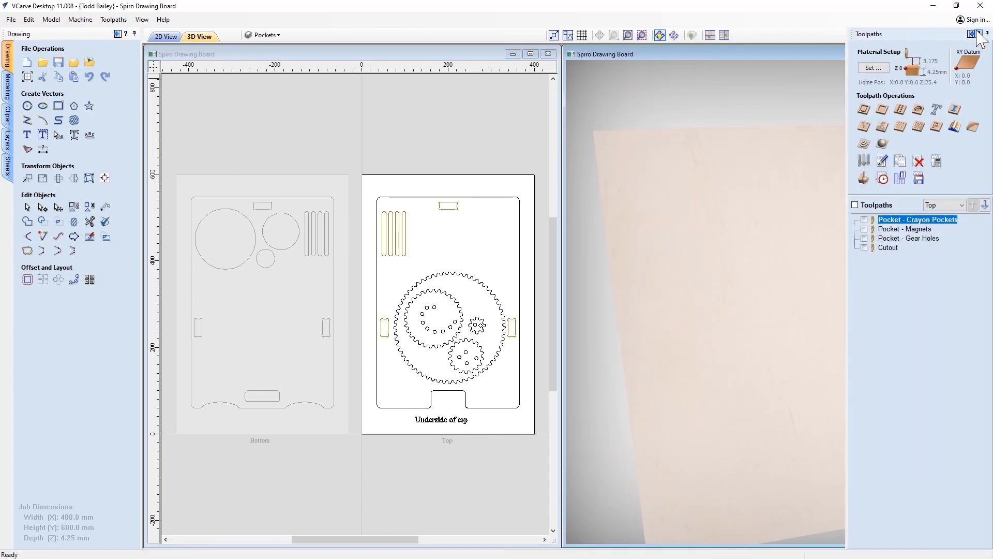
click(724, 34)
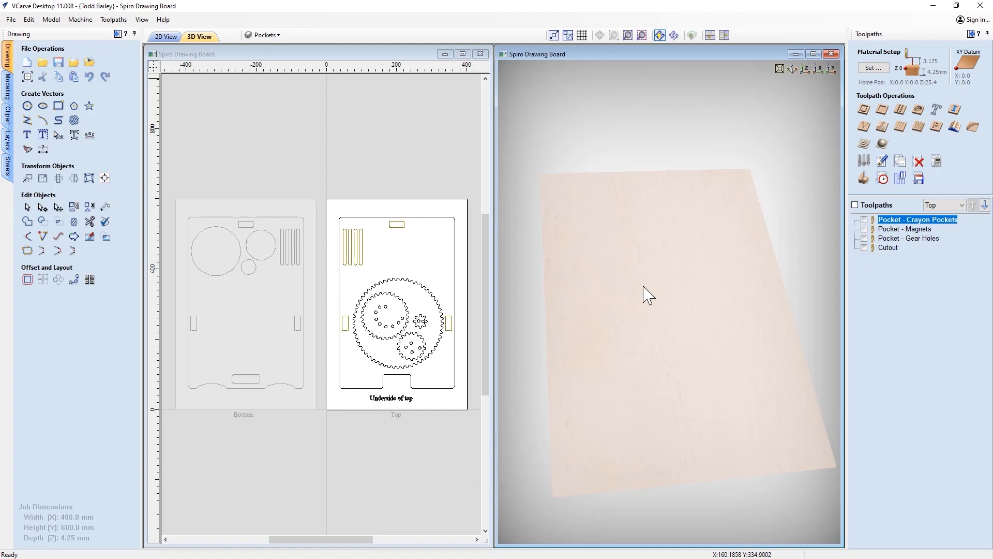
Preview all toolpaths of the Top sheet in 3D and inspect the simulated pockets and gear cutouts
click(864, 178)
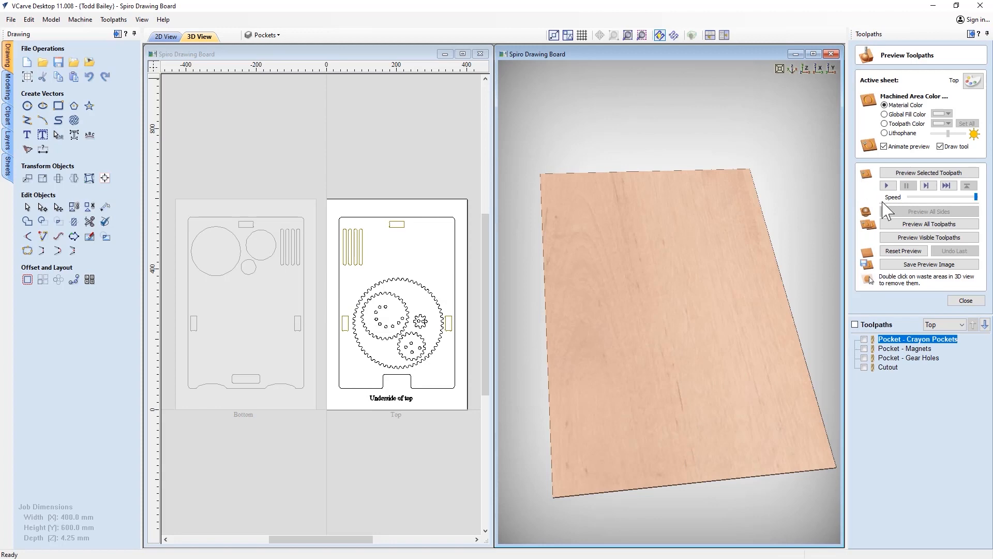
click(899, 224)
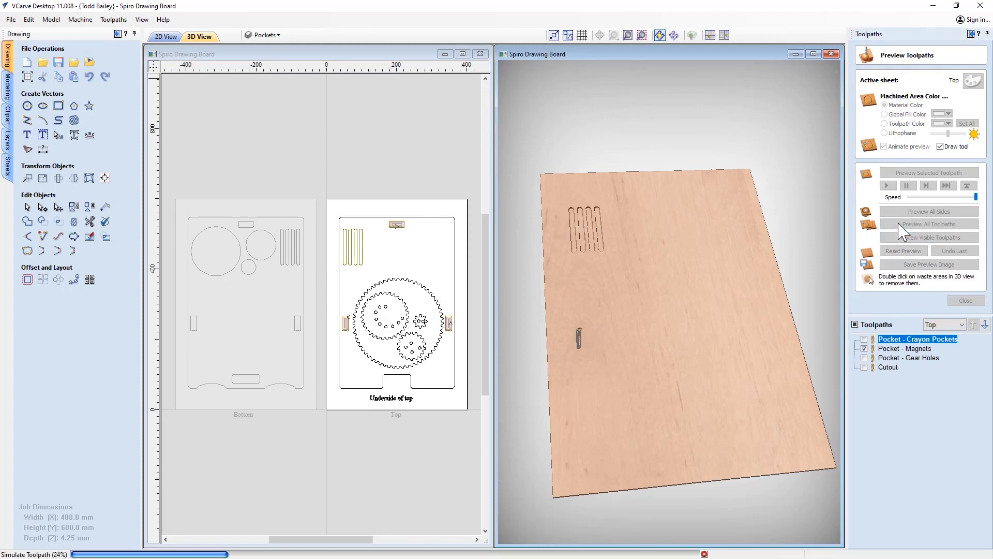
drag(639, 317, 648, 364)
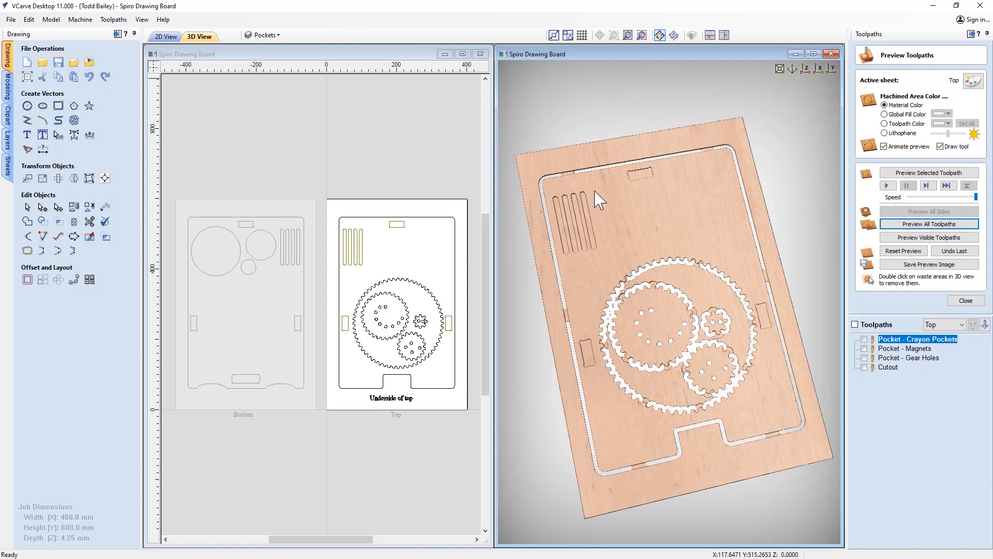
drag(600, 197, 611, 227)
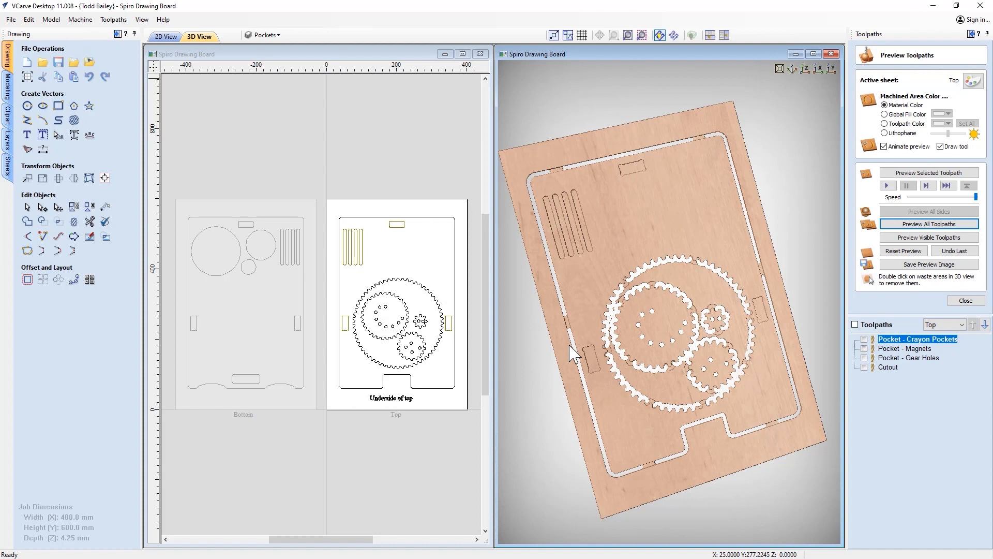
Make the Bottom sheet active, preview all its toolpaths, and inspect the simulated pockets and cutout from several angles
double_click(269, 350)
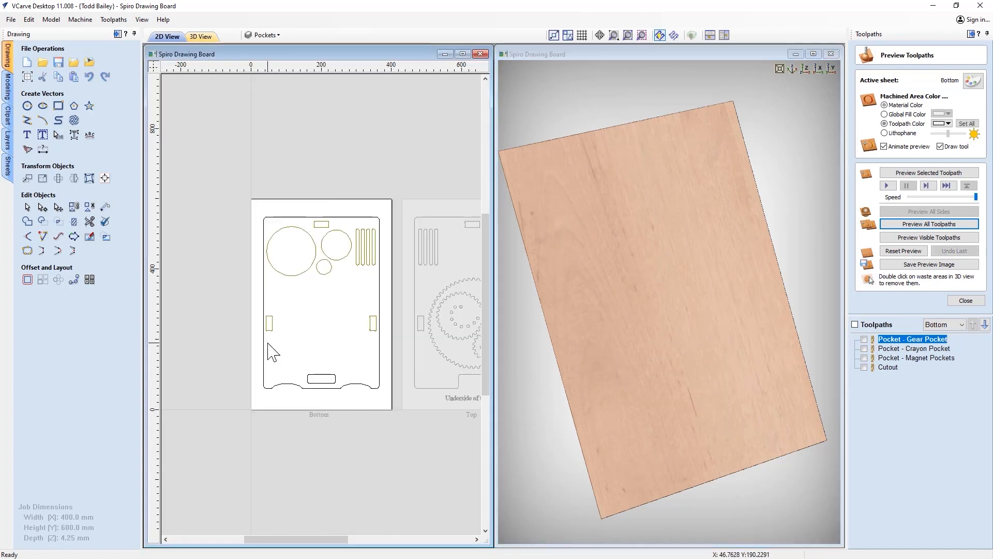
click(906, 223)
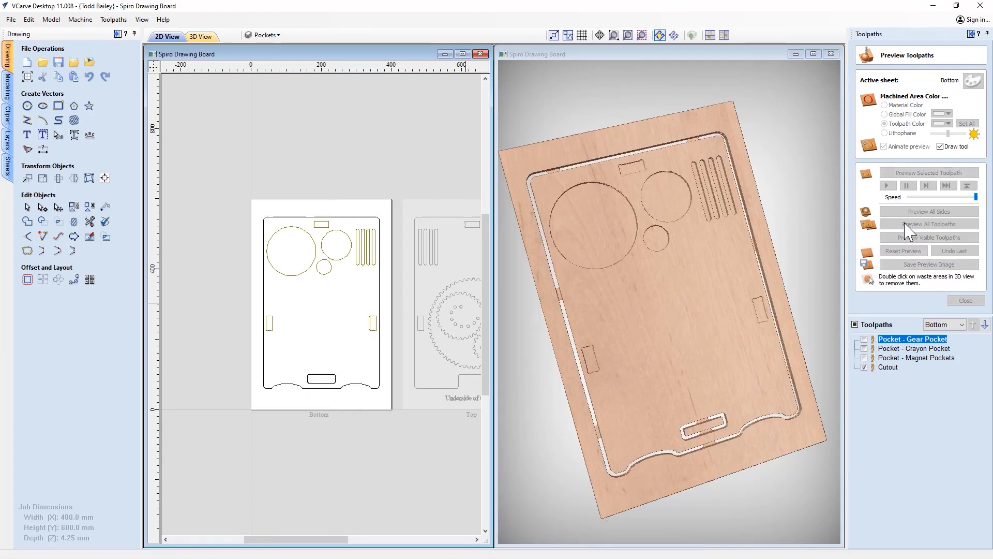
click(712, 345)
drag(716, 355, 569, 212)
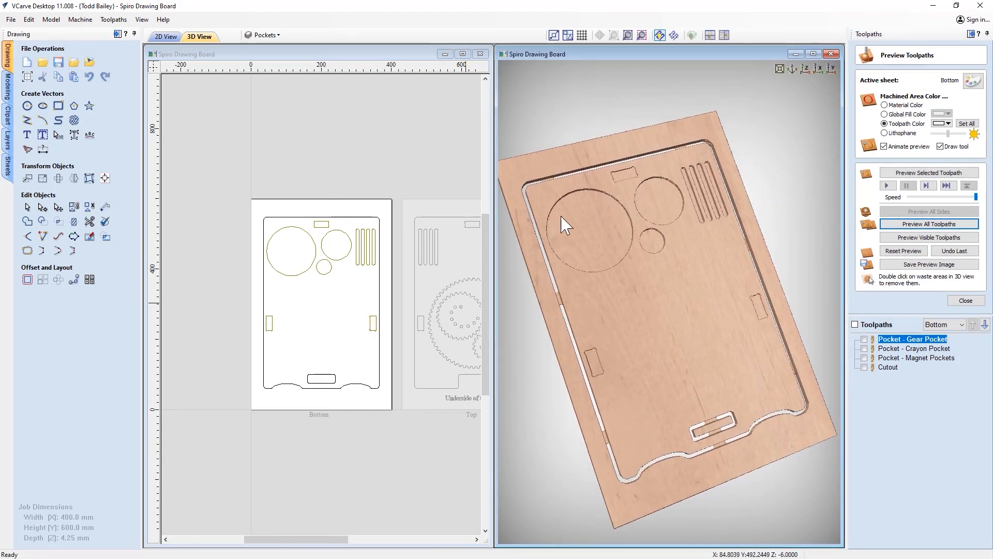
drag(639, 306, 698, 227)
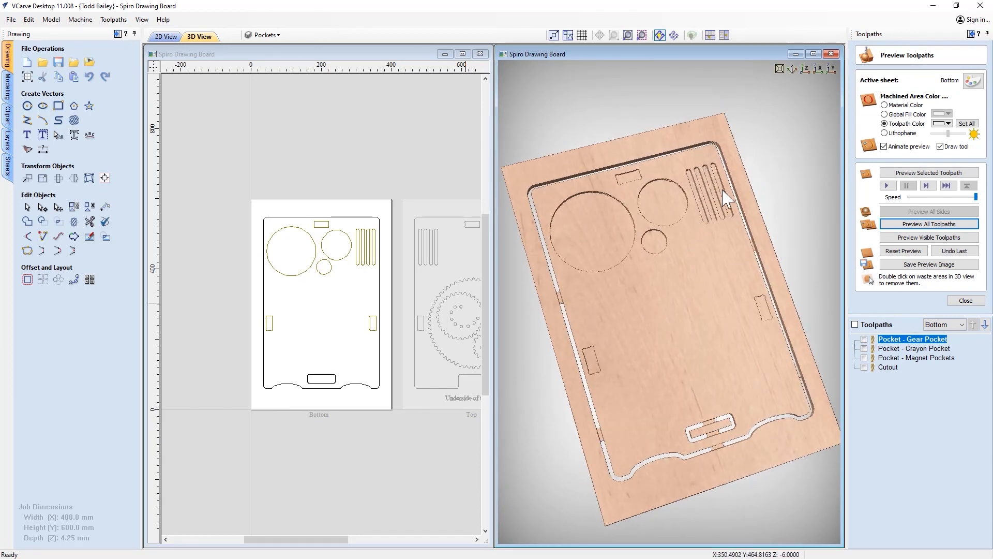
drag(729, 329, 711, 336)
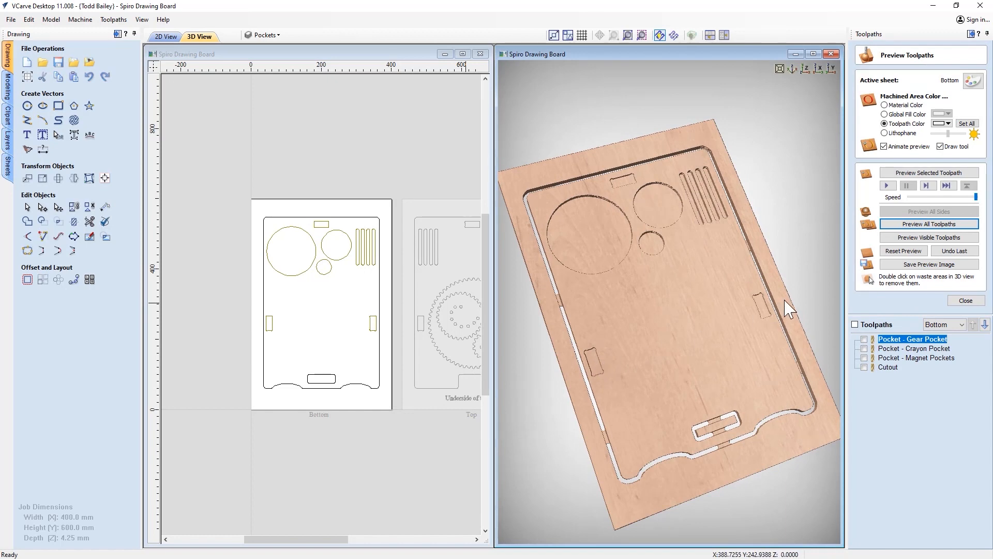
mouse_move(660, 360)
mouse_down()
mouse_move(682, 325)
mouse_move(673, 291)
mouse_move(660, 371)
mouse_up()
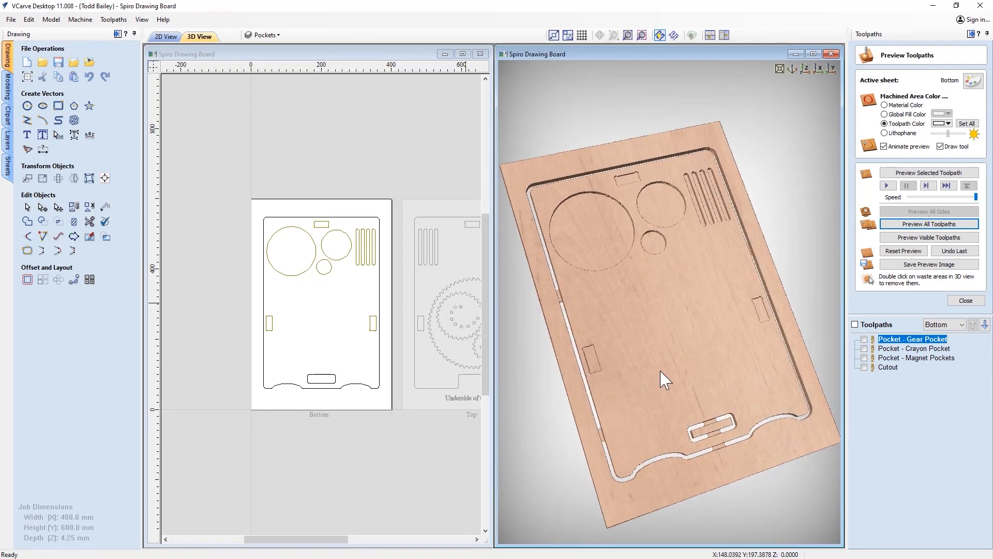